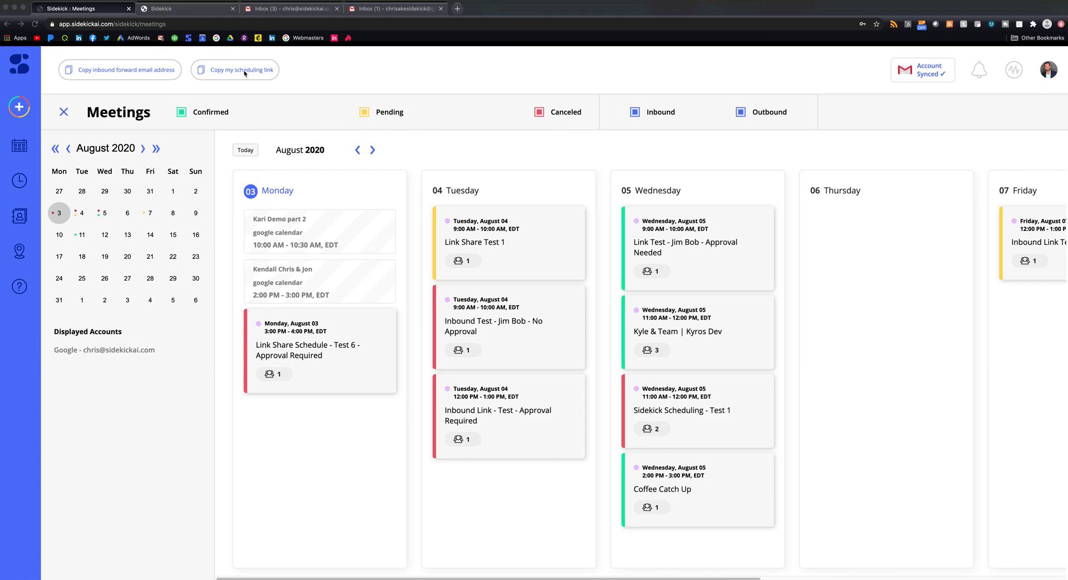
# Copy the personal scheduling link and open it in a new browser tab to view the chatbot's opening messages
pyautogui.click(359, 72)
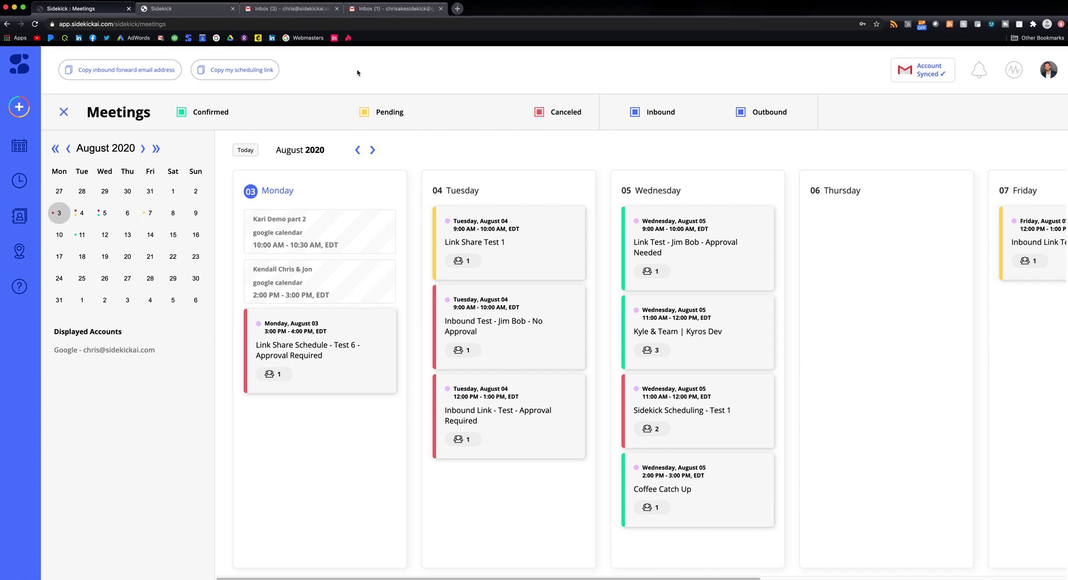
pyautogui.click(237, 72)
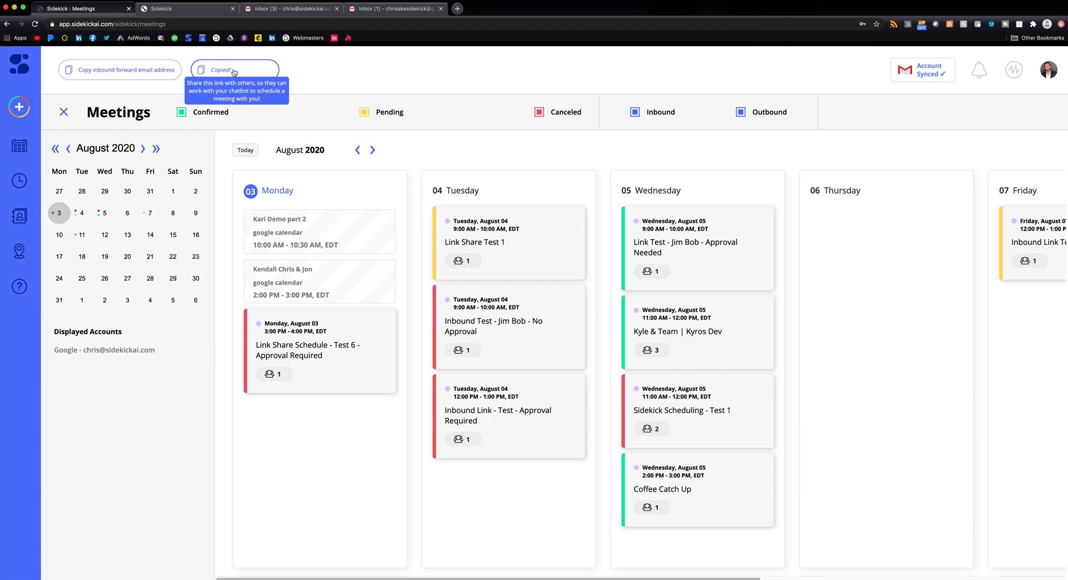
pyautogui.click(458, 8)
pyautogui.press('super+v')
pyautogui.press('Return')
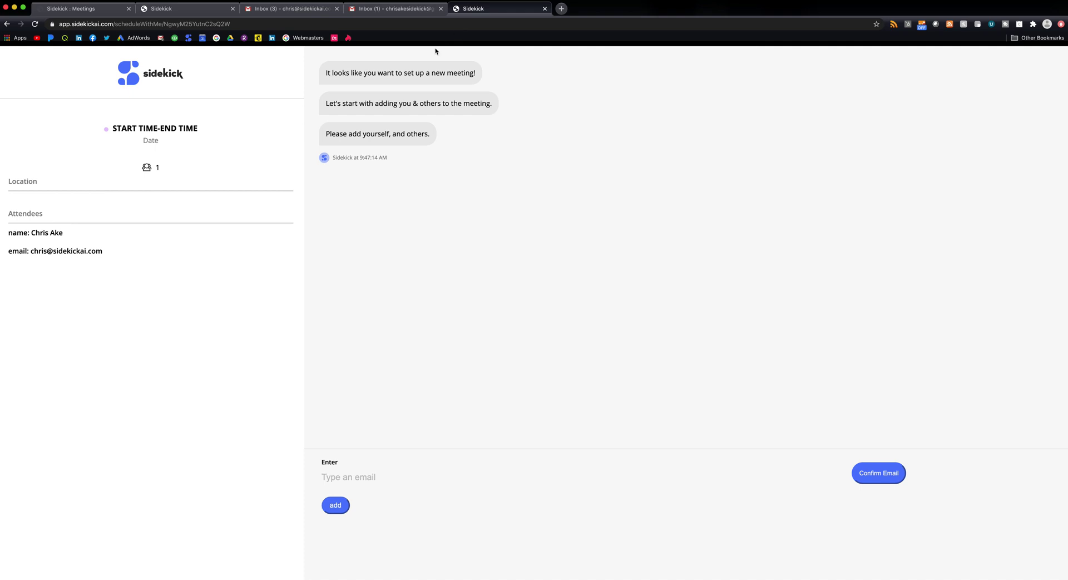
pyautogui.moveTo(340, 78); pyautogui.dragTo(410, 150)
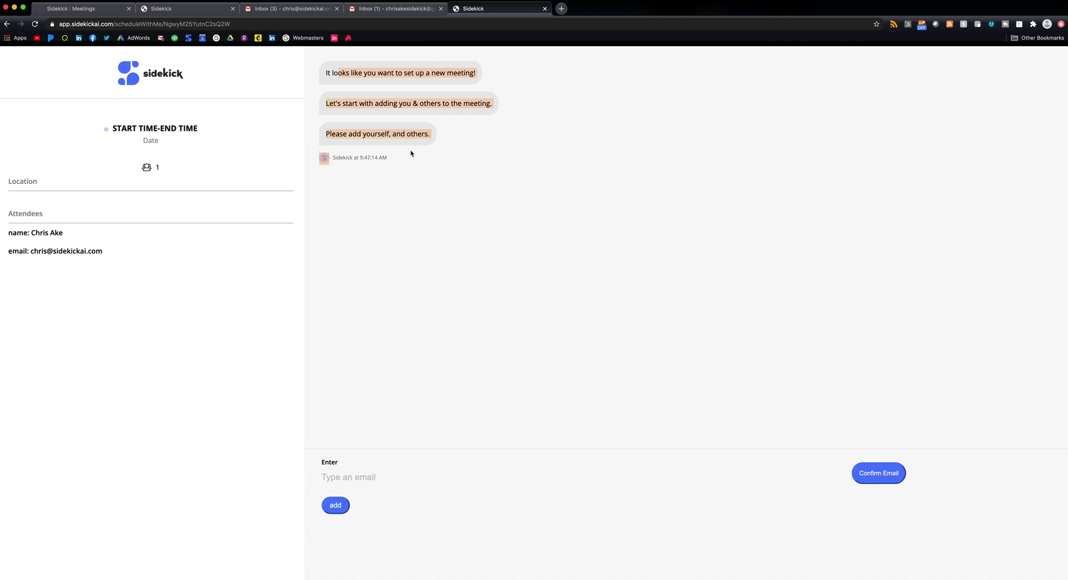
pyautogui.click(372, 71)
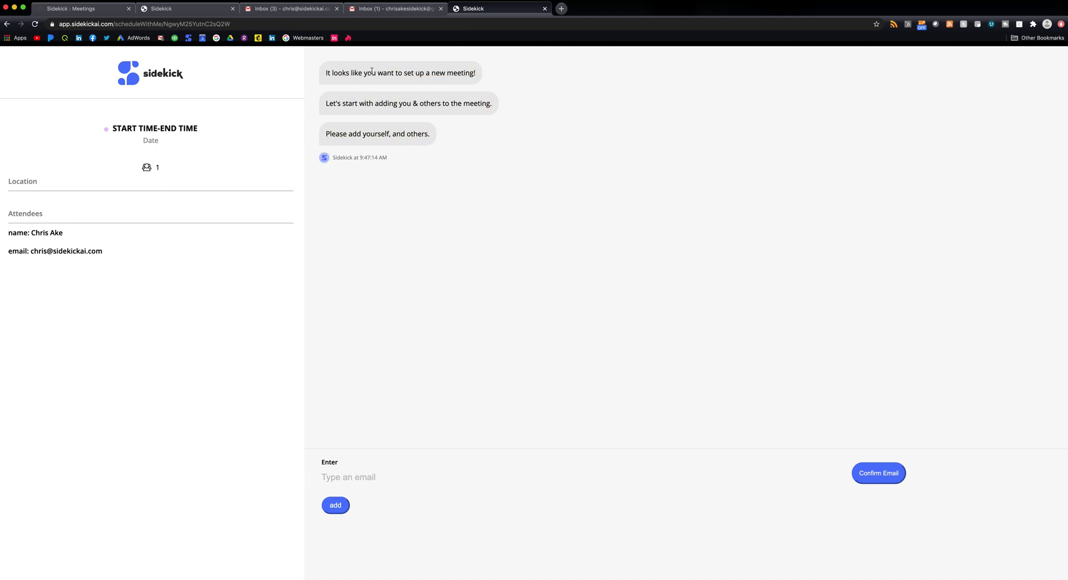
# Review the completed scheduling chat for Link Share Test 1, including the chosen time, the location and the requester's attendee entry
pyautogui.click(184, 11)
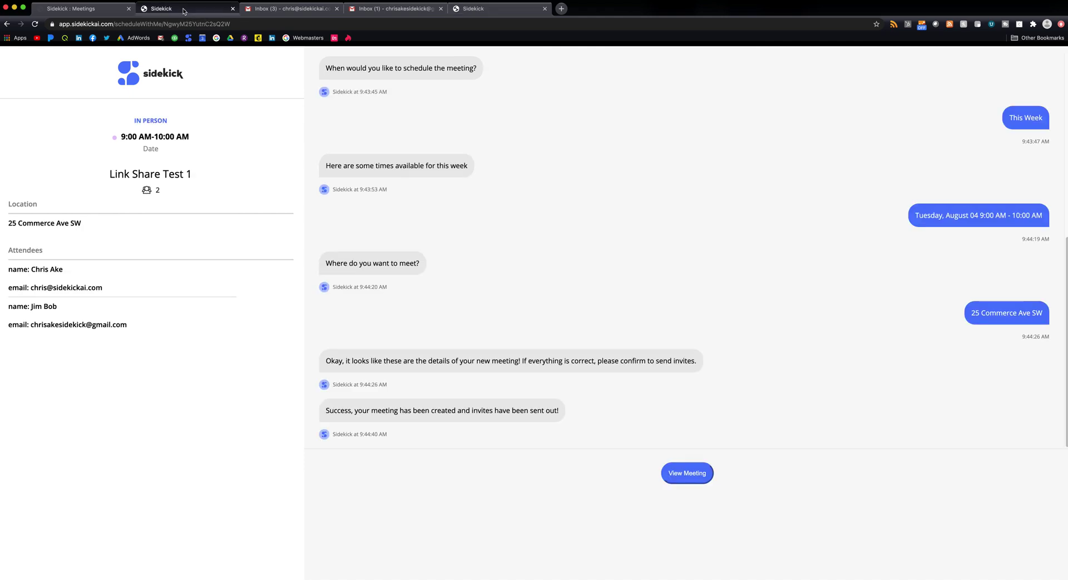
pyautogui.scroll(10, 448, 181)
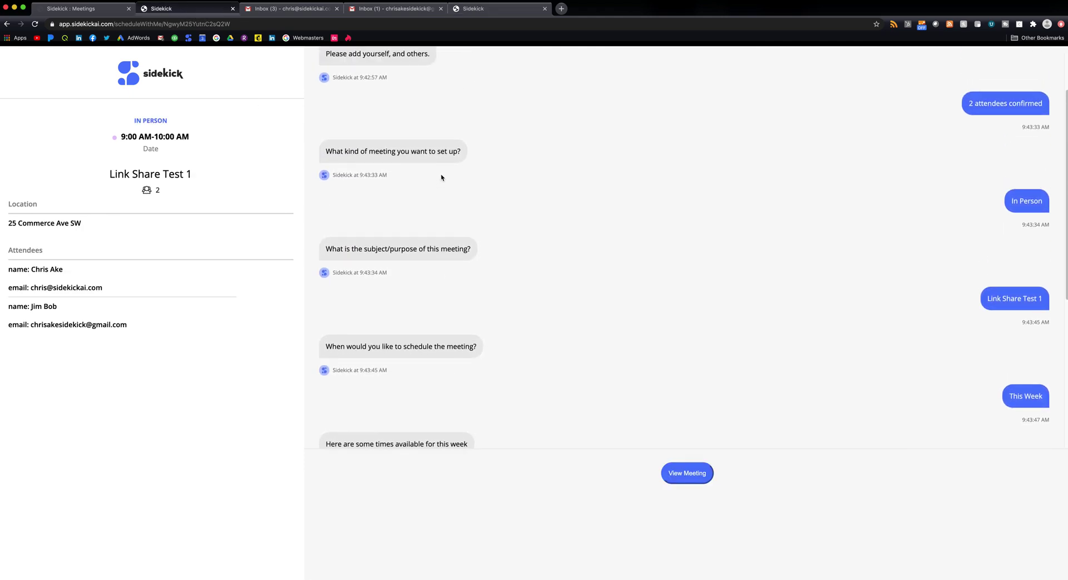
pyautogui.scroll(-6, 442, 178)
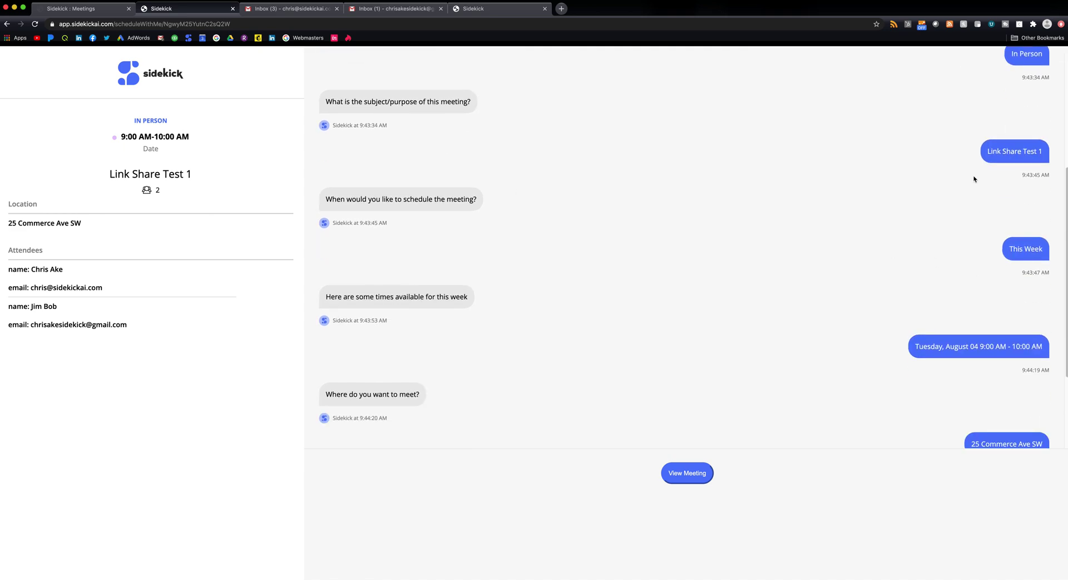
pyautogui.scroll(-3, 712, 150)
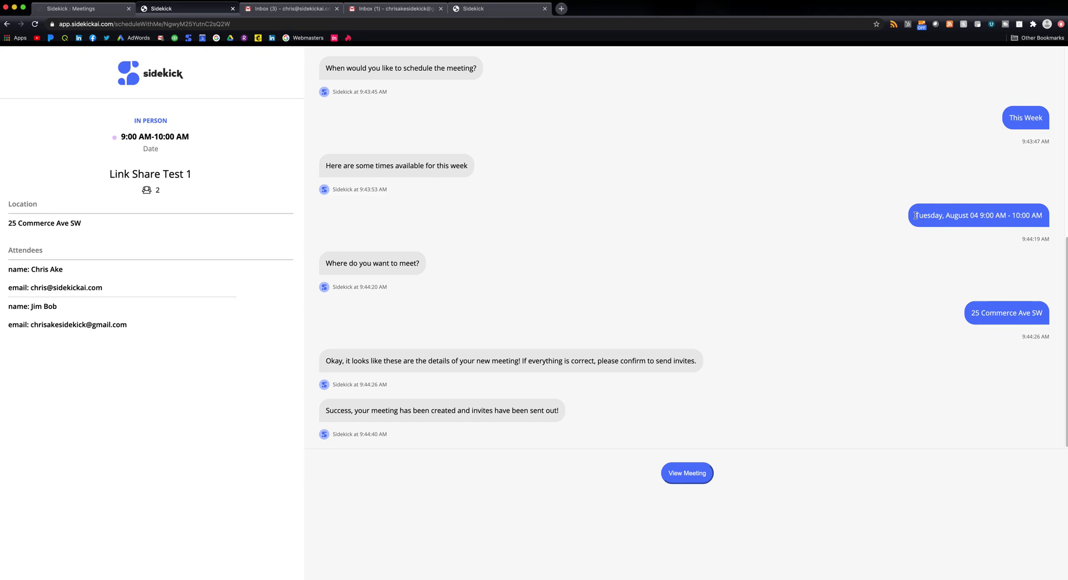
pyautogui.moveTo(916, 216); pyautogui.dragTo(1033, 215)
pyautogui.click(974, 215)
pyautogui.doubleClick(9, 249)
pyautogui.moveTo(58, 307); pyautogui.dragTo(5, 308)
pyautogui.click(62, 302)
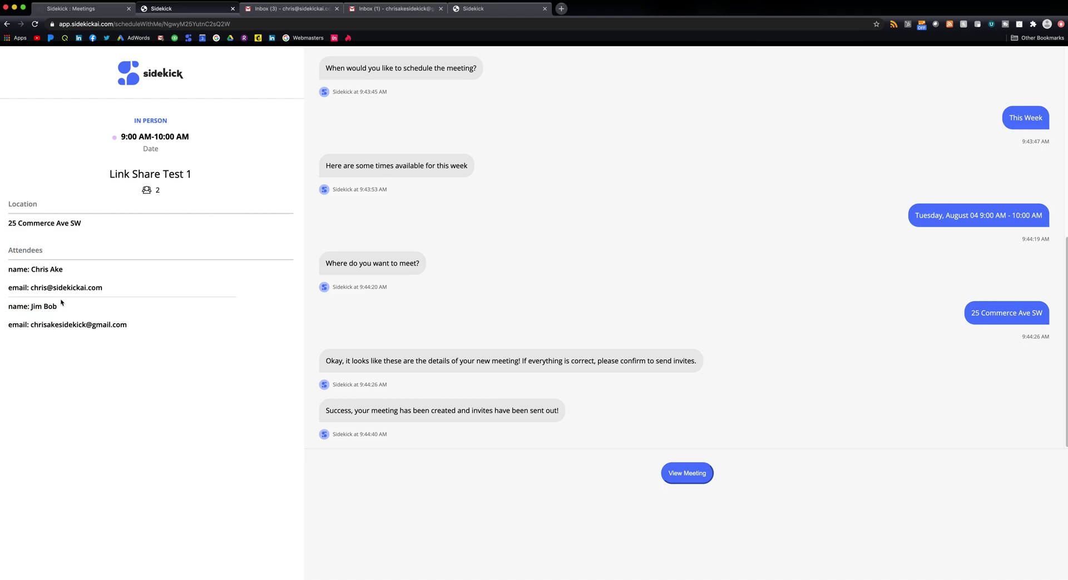
# On the Meetings page, open Tuesday's pending Link Share Test 1 meeting and examine its attendees
pyautogui.click(93, 10)
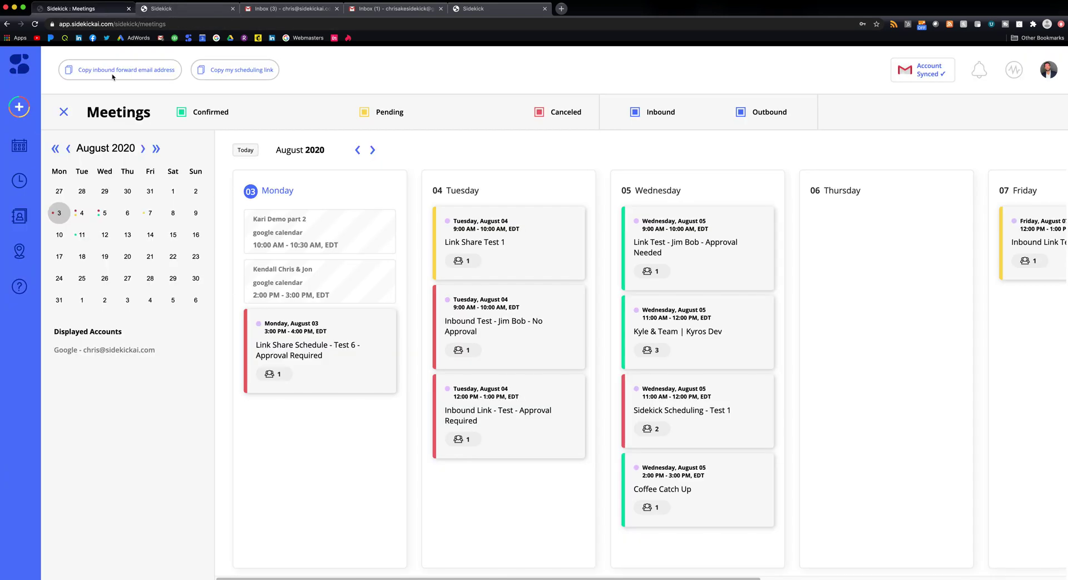
pyautogui.doubleClick(473, 192)
pyautogui.click(452, 189)
pyautogui.moveTo(435, 190); pyautogui.dragTo(466, 190)
pyautogui.click(466, 190)
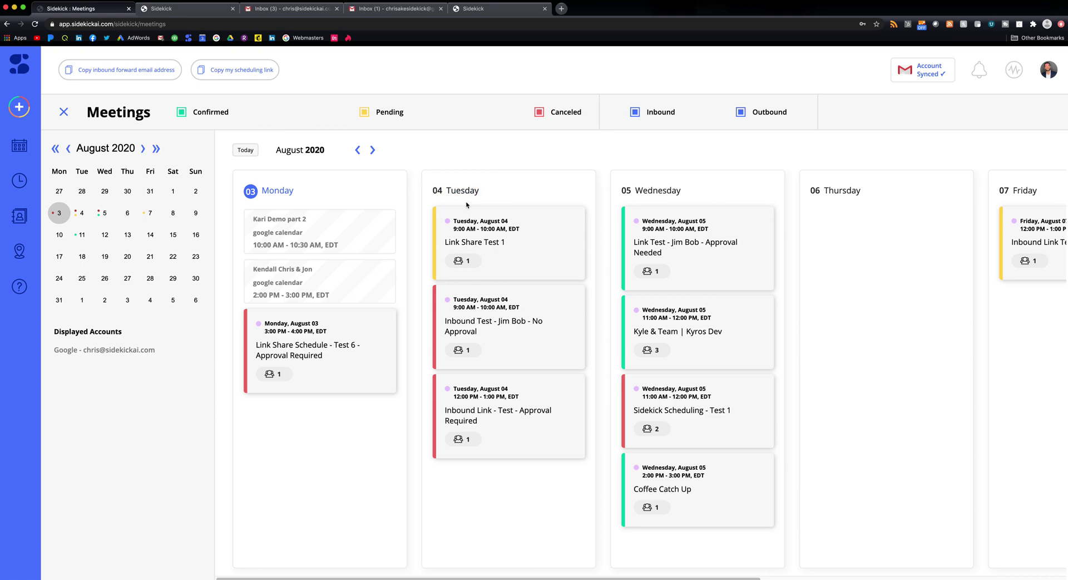
pyautogui.click(490, 246)
pyautogui.click(919, 225)
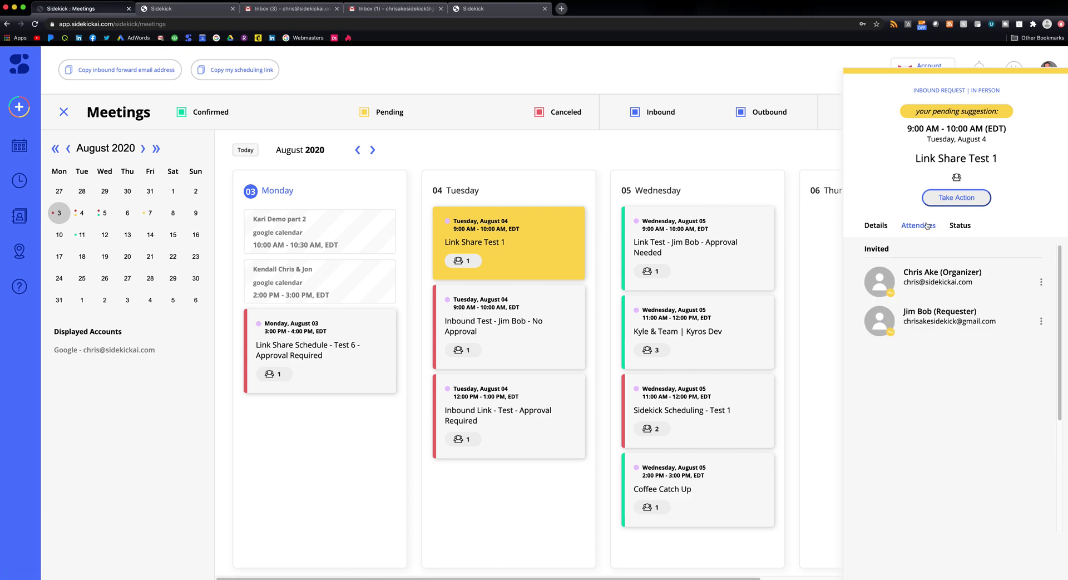
pyautogui.moveTo(913, 314); pyautogui.dragTo(975, 312)
pyautogui.click(951, 312)
# Look back through the requester's chatbot conversation for Link Share Test 1 from end to start
pyautogui.click(201, 9)
pyautogui.scroll(6, 421, 137)
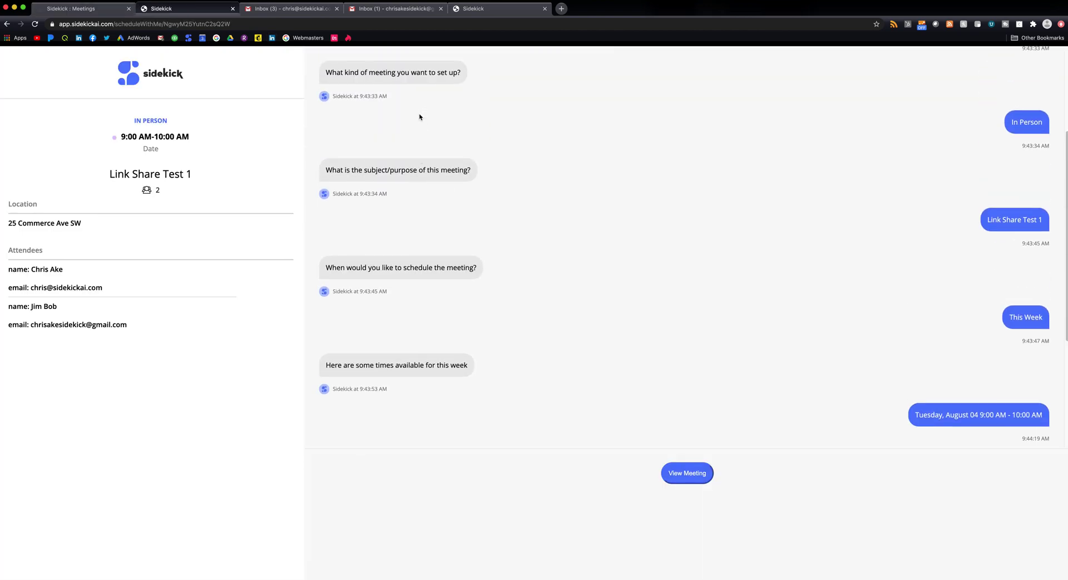
pyautogui.scroll(-6, 594, 226)
pyautogui.scroll(6, 394, 209)
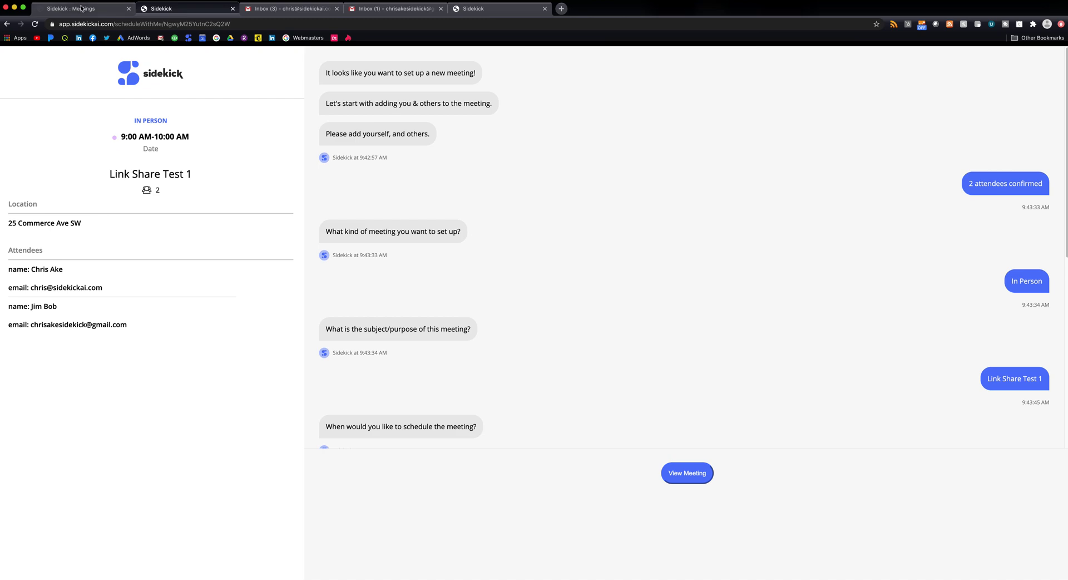
# Switch to the requester's Gmail inbox, read the Link Share Test 1 invitation and confirm attendance from it
pyautogui.click(392, 9)
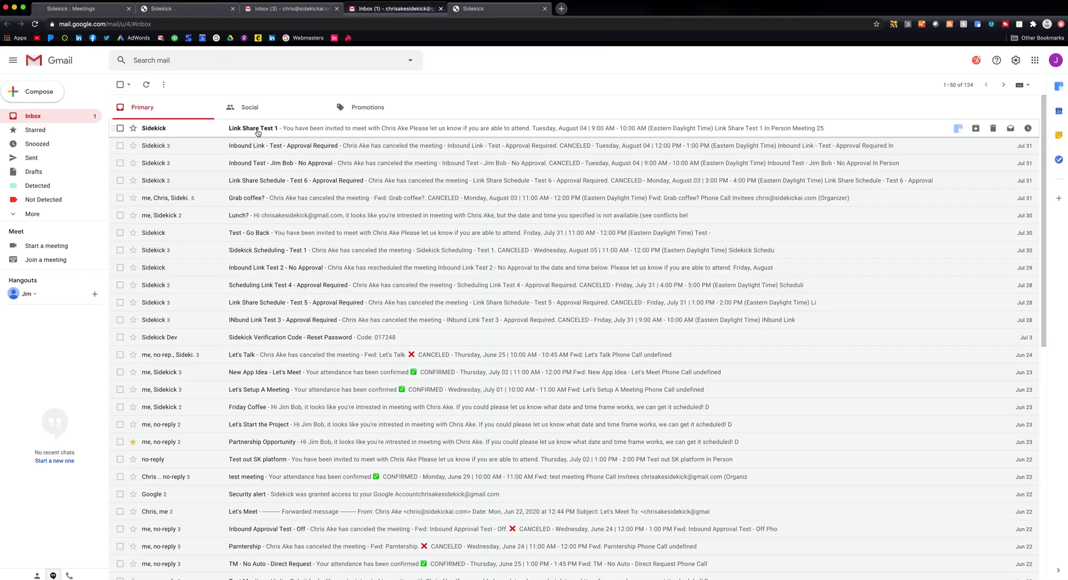
pyautogui.click(258, 130)
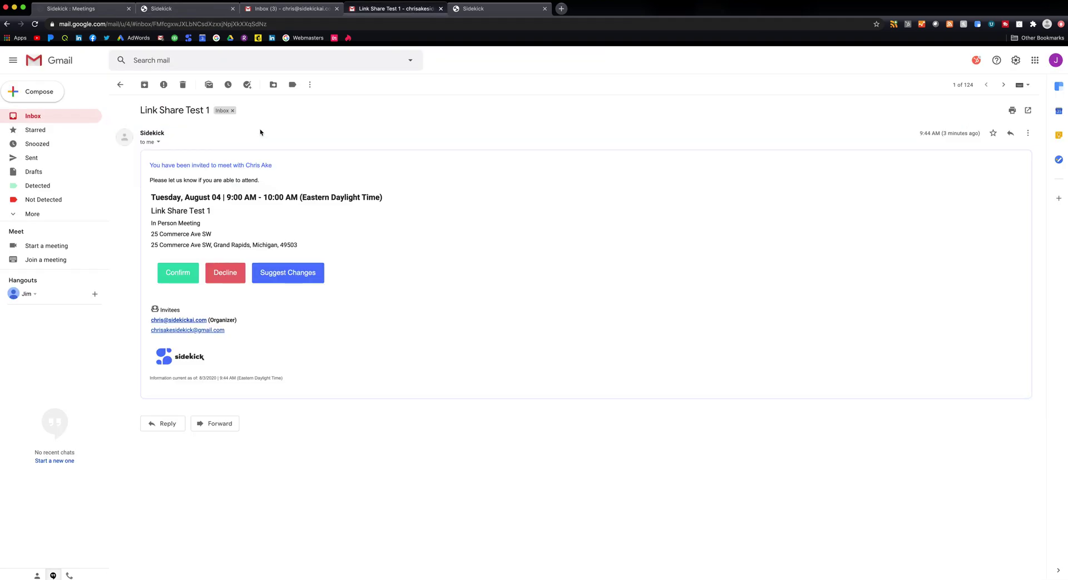
pyautogui.moveTo(164, 165); pyautogui.dragTo(401, 229)
pyautogui.moveTo(151, 164); pyautogui.dragTo(399, 222)
pyautogui.moveTo(317, 240); pyautogui.dragTo(152, 167)
pyautogui.click(157, 164)
pyautogui.click(176, 275)
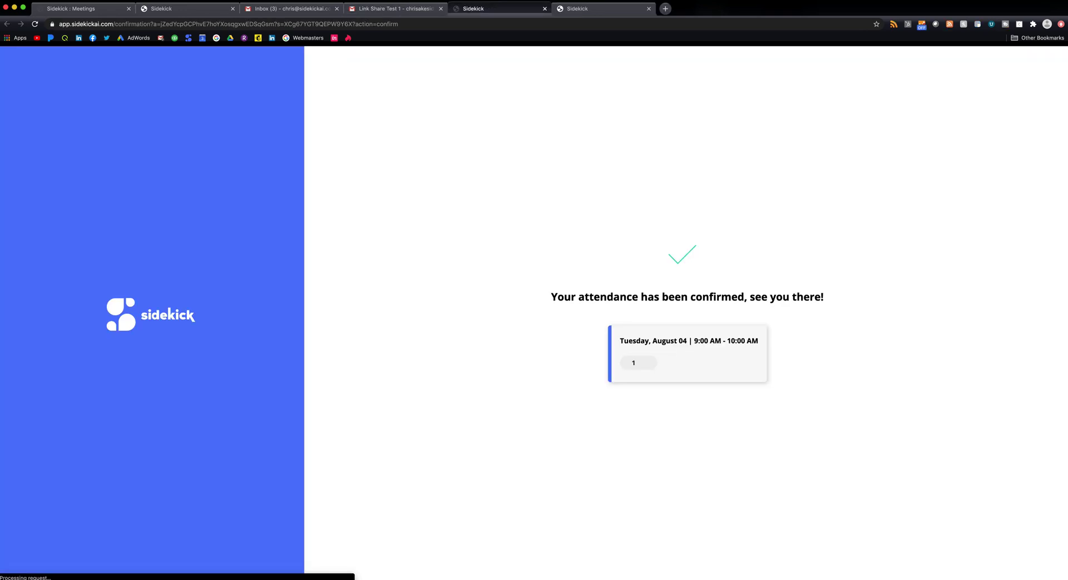
pyautogui.moveTo(589, 294); pyautogui.dragTo(810, 295)
pyautogui.click(725, 270)
# Return to the requester's inbox and read the attendance confirmation email for Link Share Test 1
pyautogui.click(390, 9)
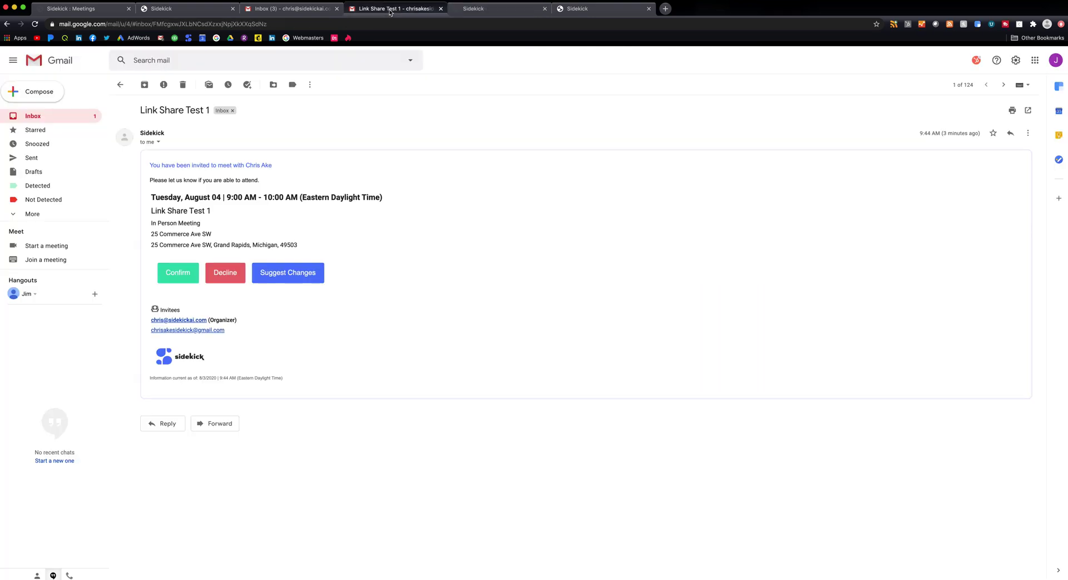
pyautogui.click(52, 118)
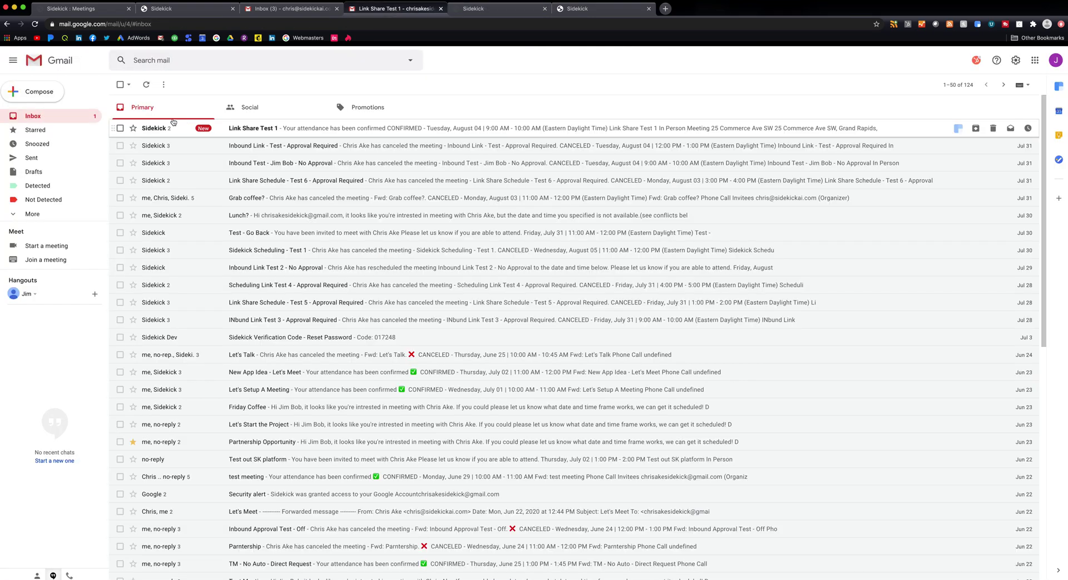
pyautogui.click(201, 126)
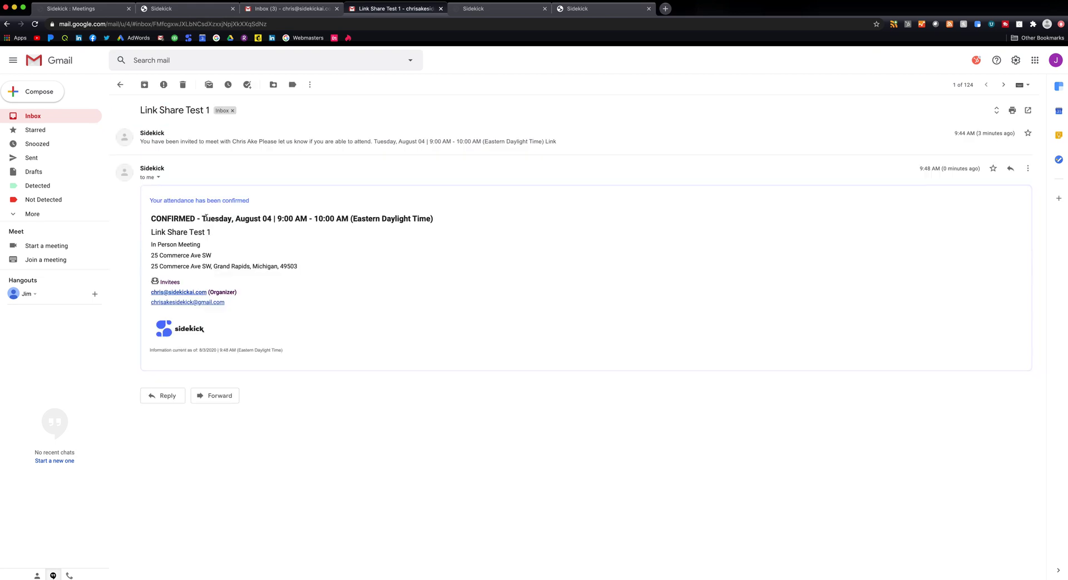
pyautogui.moveTo(338, 218); pyautogui.dragTo(315, 229)
pyautogui.click(177, 199)
pyautogui.click(315, 230)
# Back on Sidekick's Meetings page, check the Link Share Test 1 card and its entry in Recent Activity
pyautogui.click(84, 7)
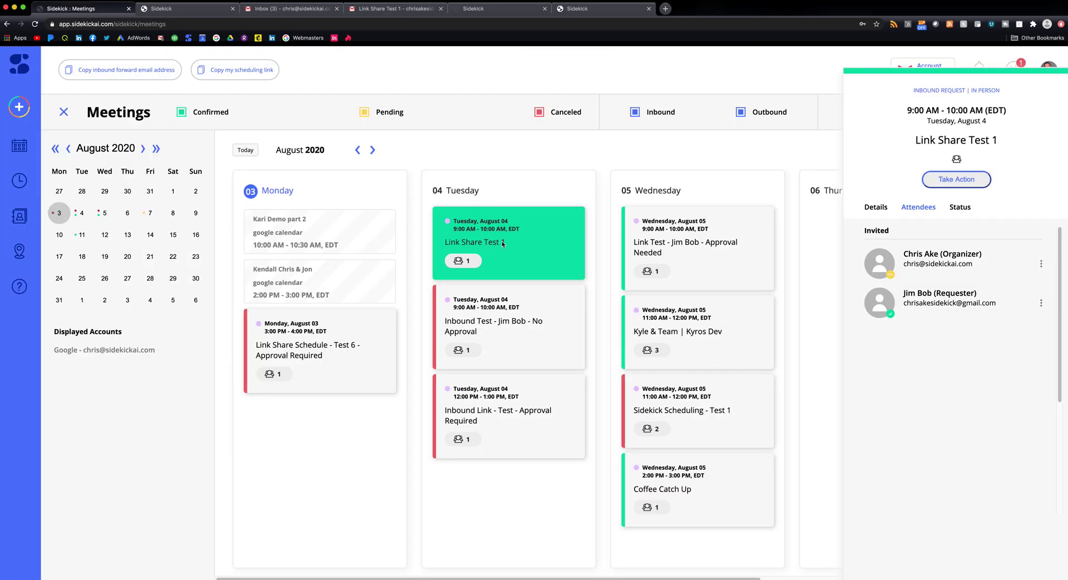
pyautogui.click(503, 187)
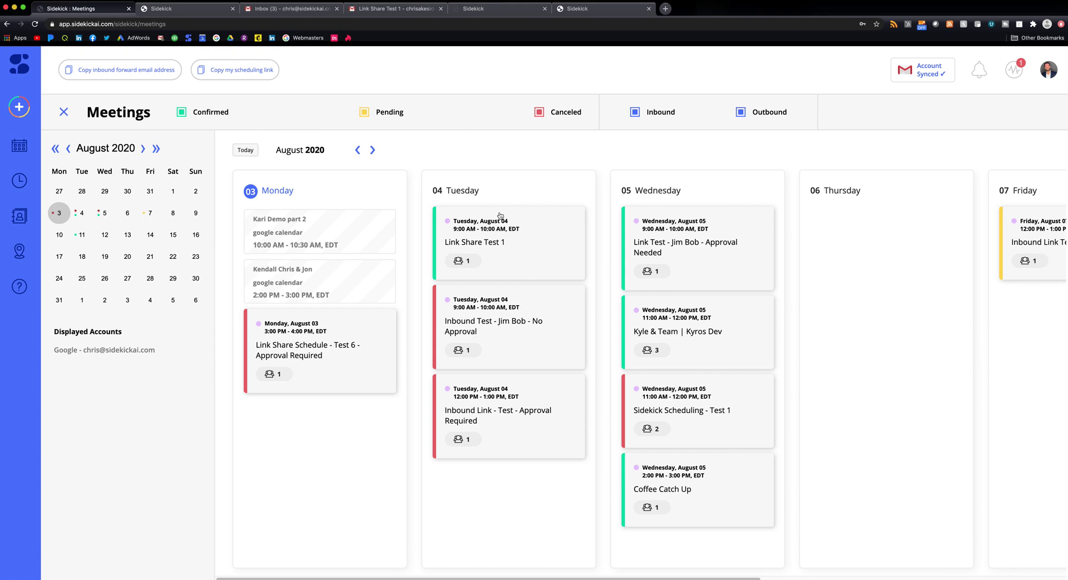
pyautogui.click(1014, 70)
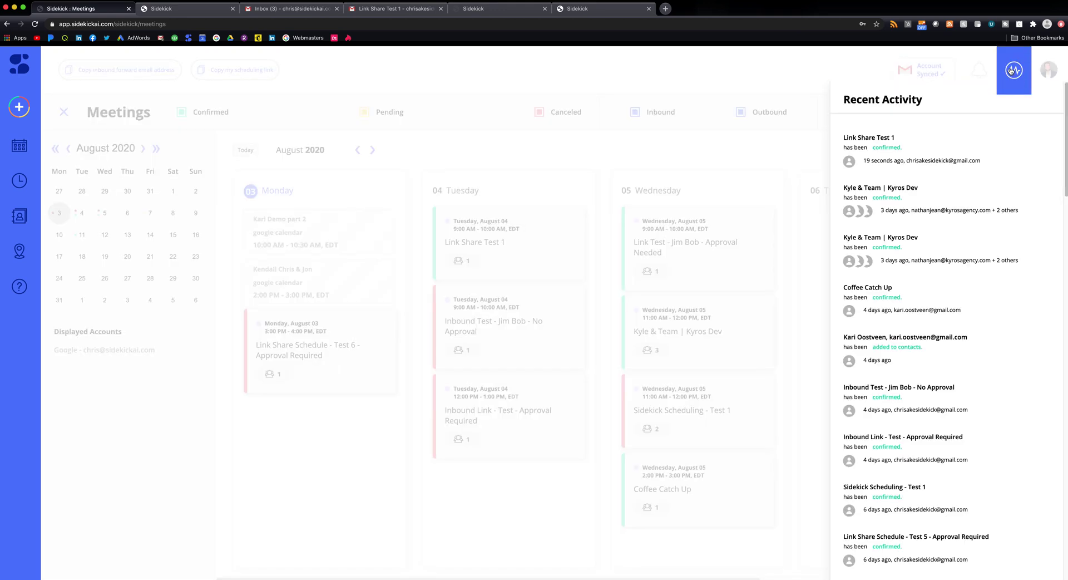
pyautogui.moveTo(843, 135); pyautogui.dragTo(967, 162)
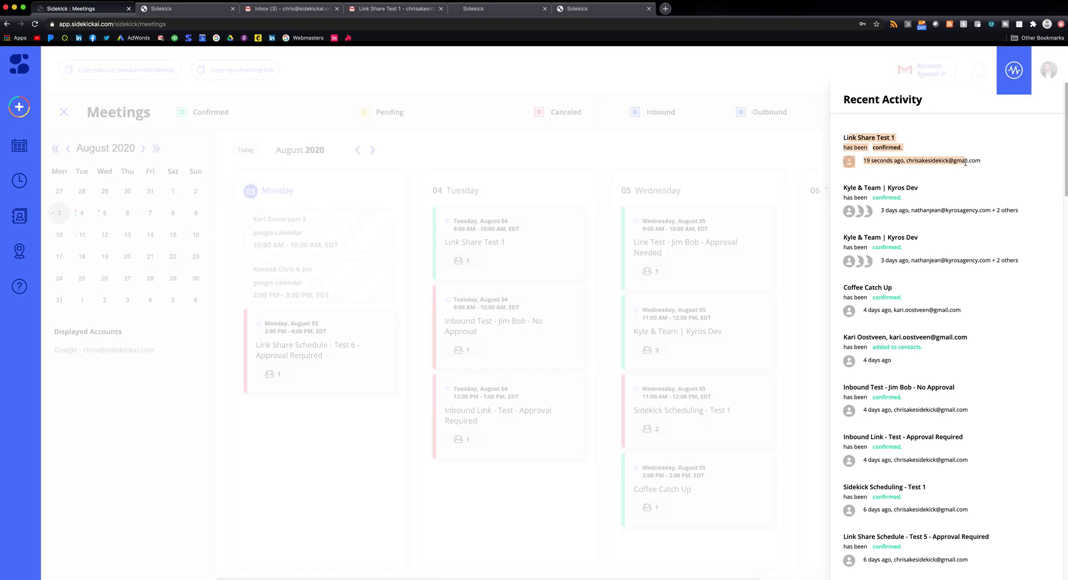
pyautogui.click(929, 163)
pyautogui.moveTo(900, 160); pyautogui.dragTo(990, 161)
pyautogui.click(989, 161)
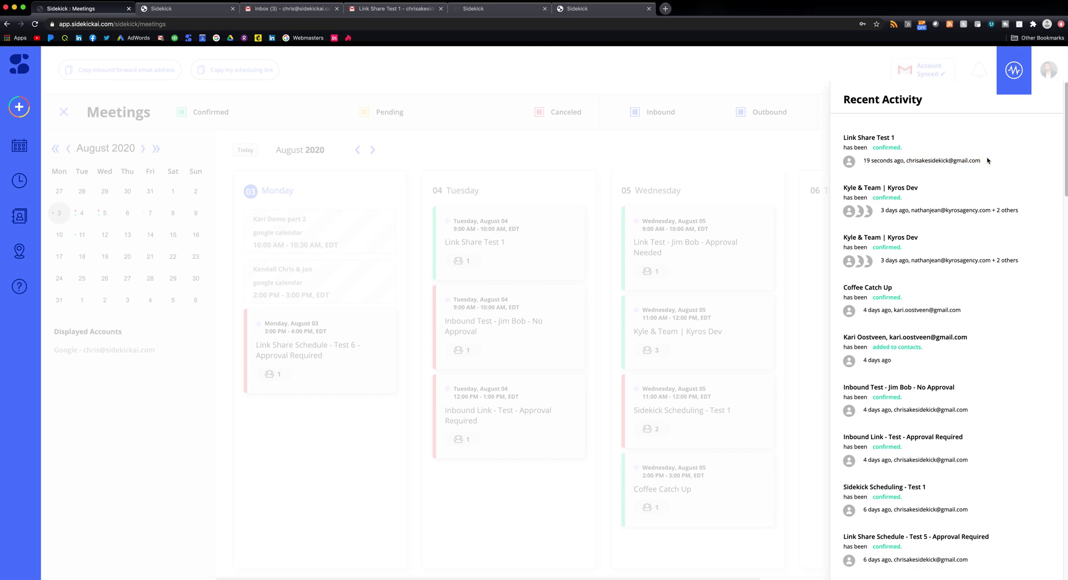
pyautogui.click(657, 75)
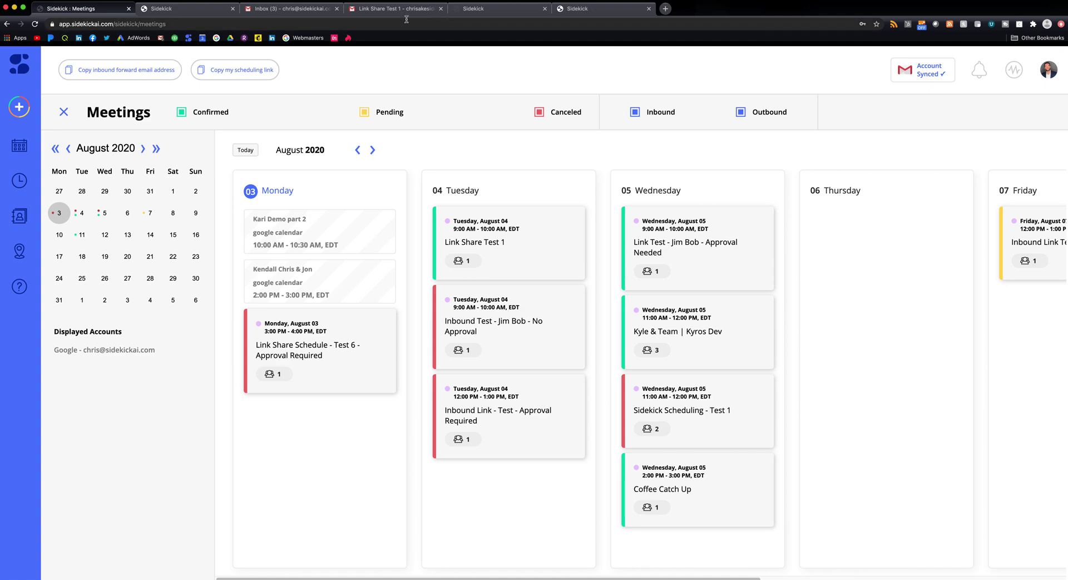
# Open Google Calendar from both the organizer's and the requester's Gmail accounts and check each for Link Share Test 1
pyautogui.click(284, 10)
pyautogui.click(990, 61)
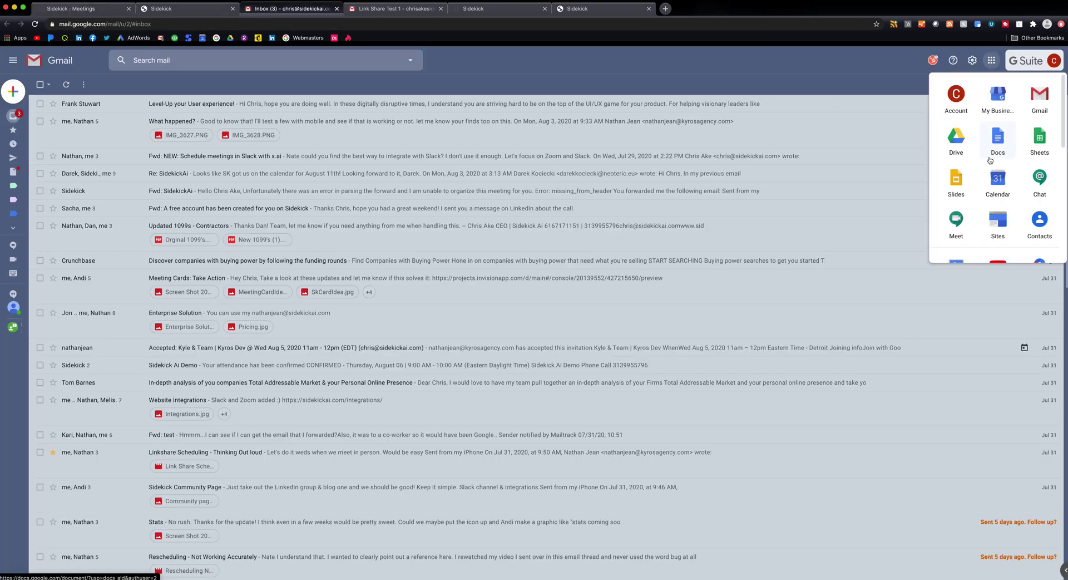
pyautogui.click(997, 183)
pyautogui.click(497, 9)
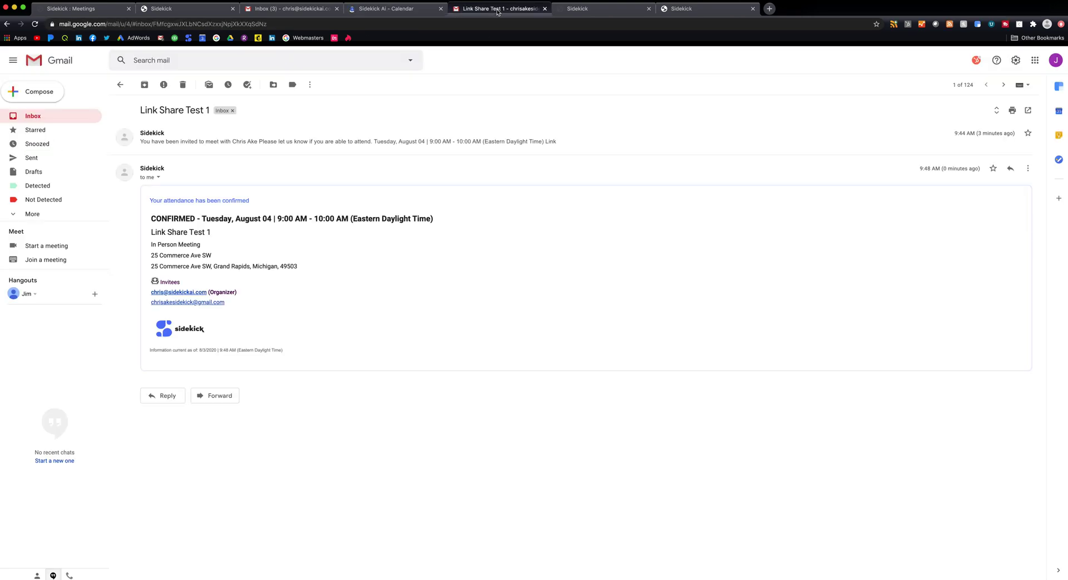
pyautogui.click(1035, 61)
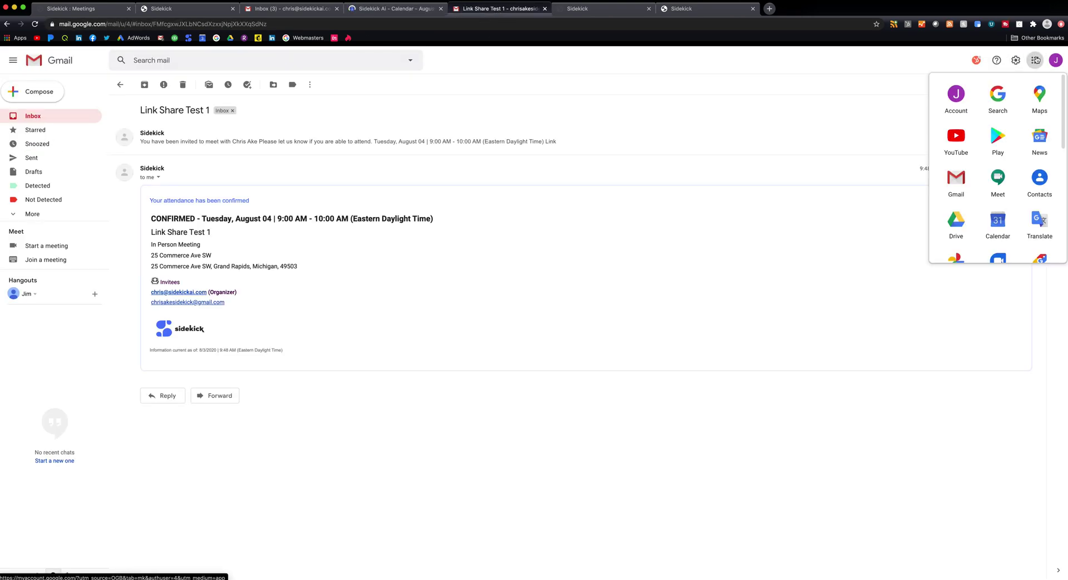
pyautogui.click(997, 222)
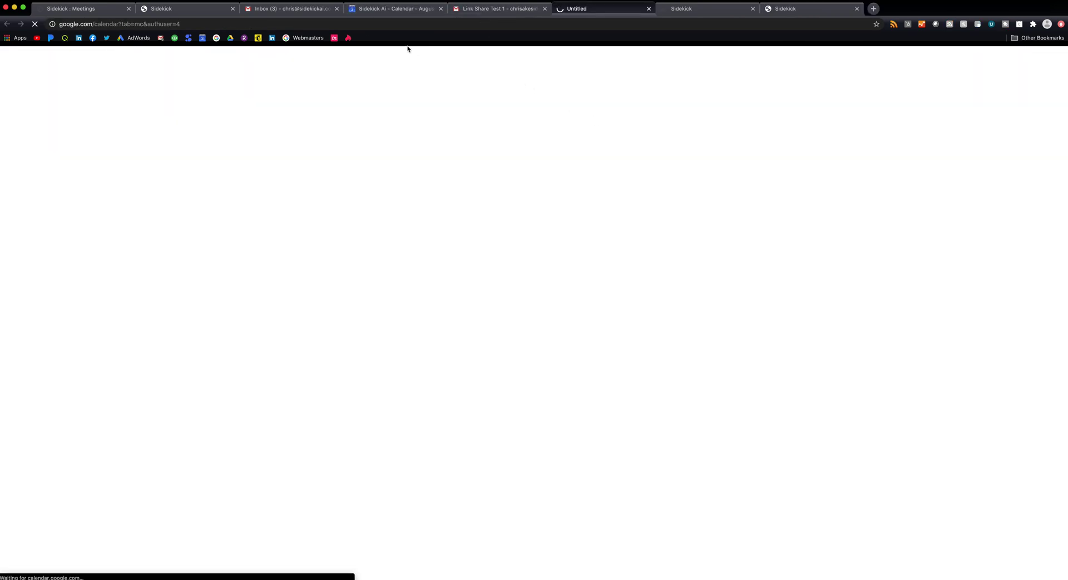
pyautogui.click(388, 10)
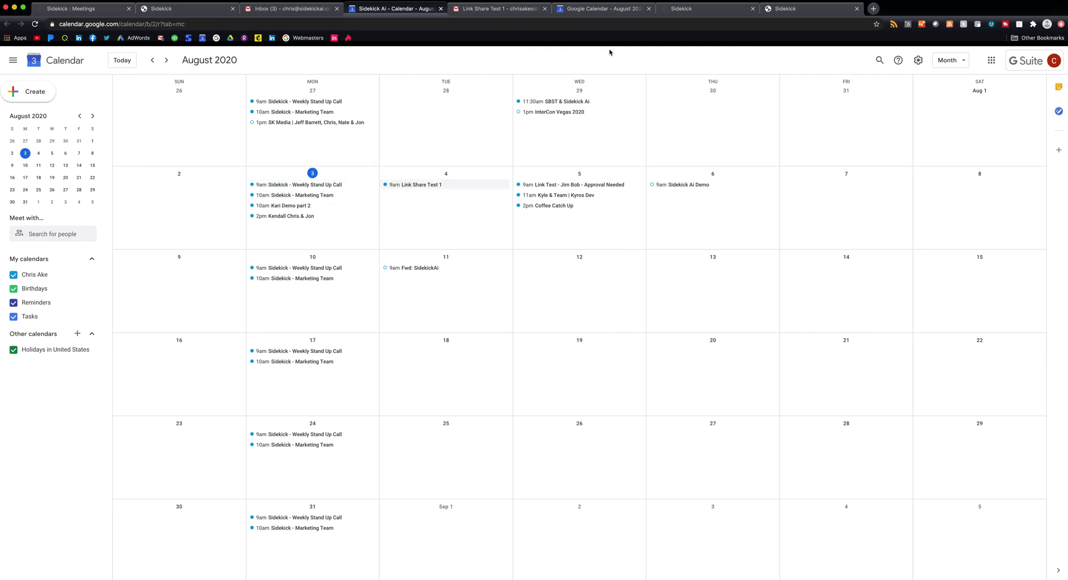
pyautogui.click(595, 8)
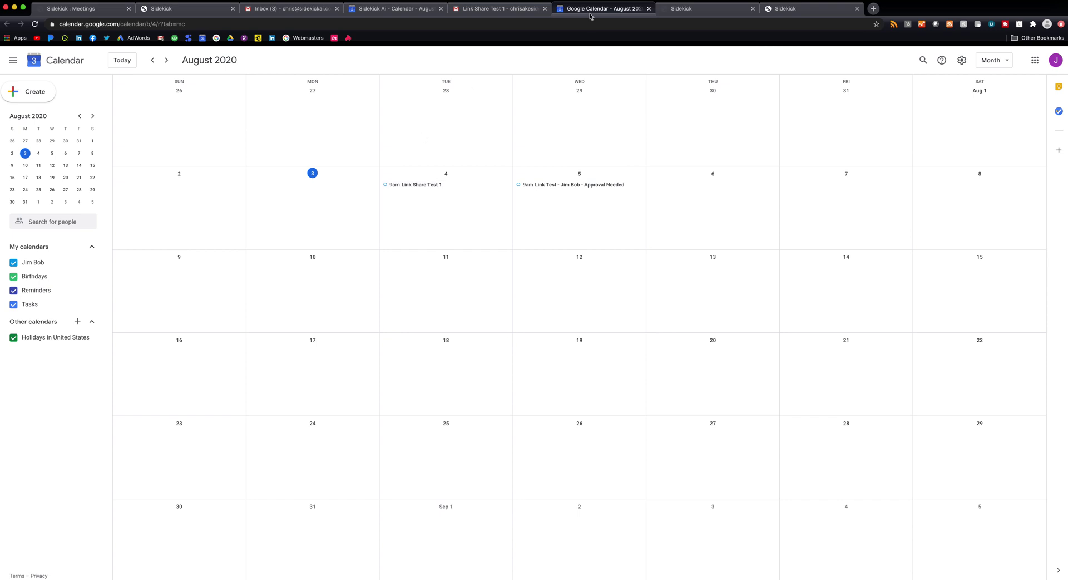
# Return to Sidekick's Meetings page and open the account settings
pyautogui.click(78, 12)
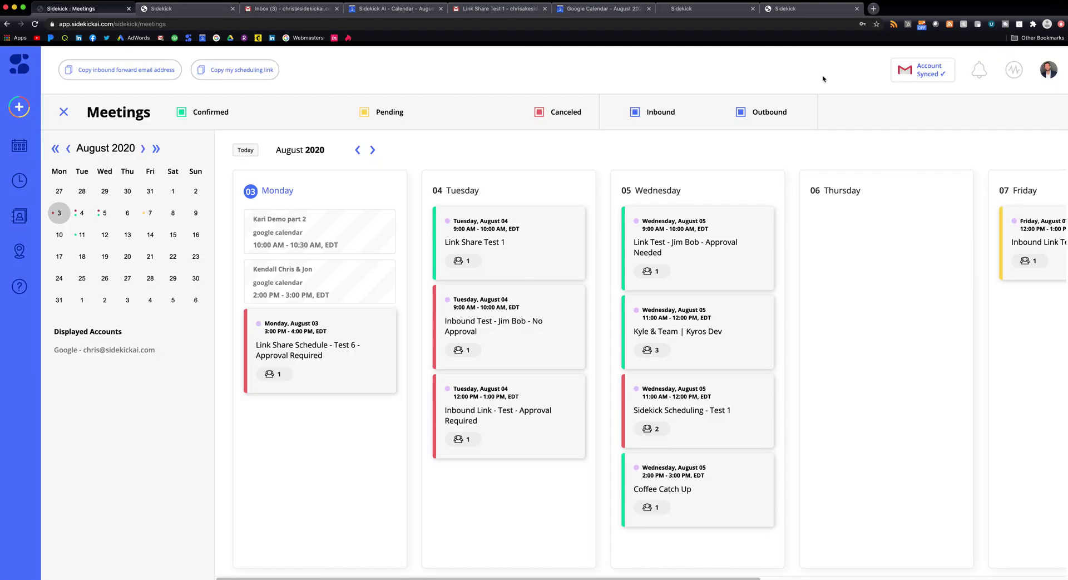
pyautogui.click(1049, 70)
pyautogui.click(1010, 106)
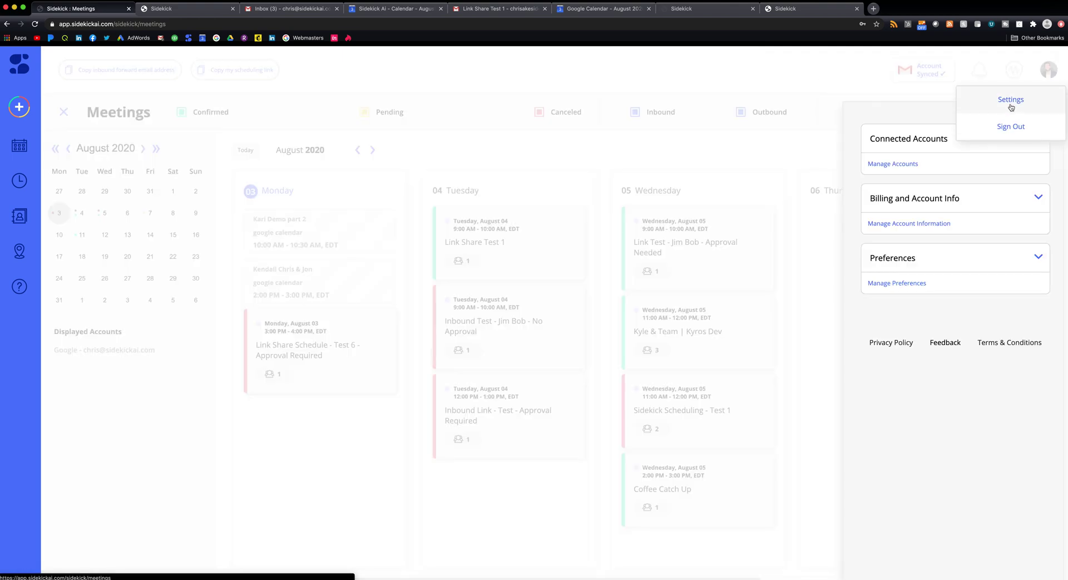
# Open the account preferences, examine the Inbound Link Approval Required setting, and close the settings panel
pyautogui.click(919, 284)
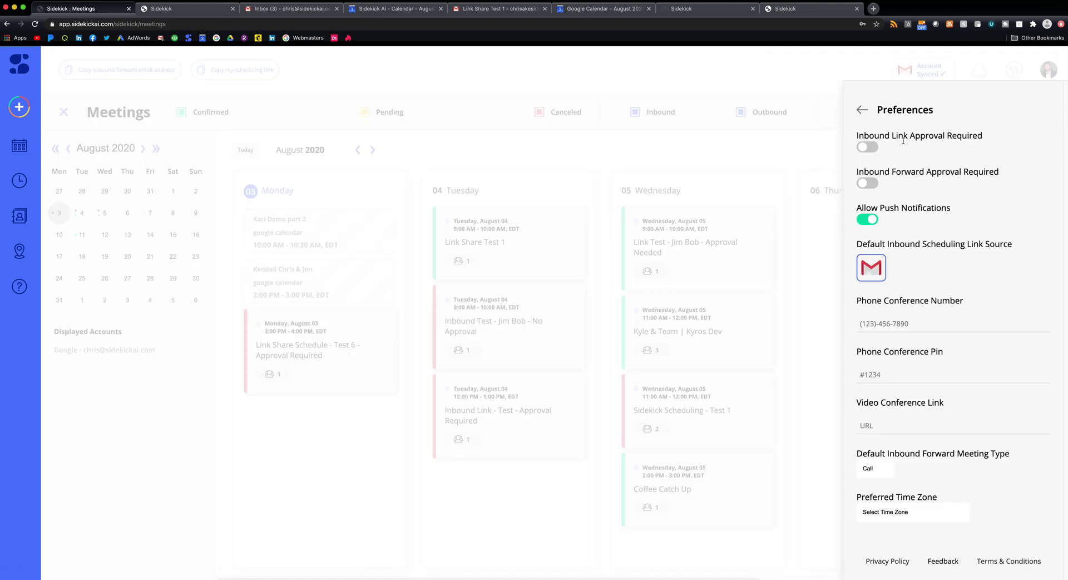
pyautogui.moveTo(916, 137); pyautogui.dragTo(855, 137)
pyautogui.click(938, 140)
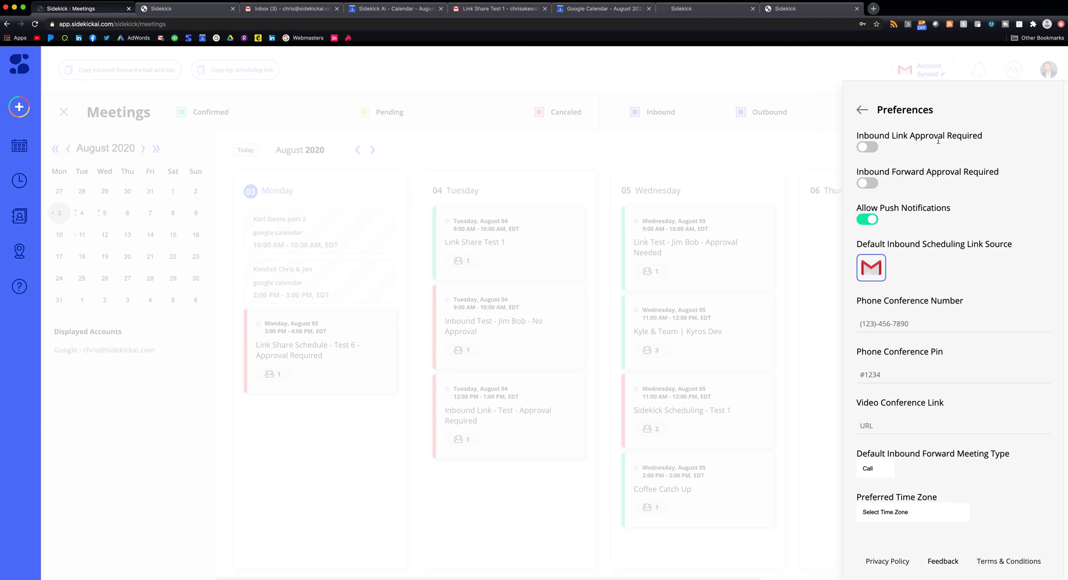
pyautogui.click(870, 147)
pyautogui.click(810, 82)
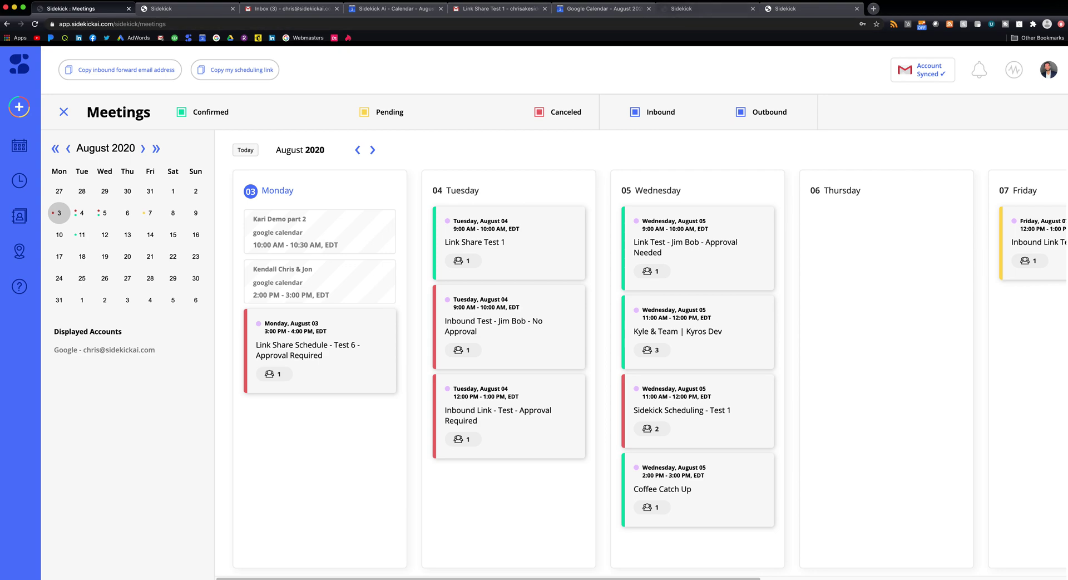
# Review the scheduling chat for Link Share Test 1 through to its end and return to the Meetings page
pyautogui.click(192, 9)
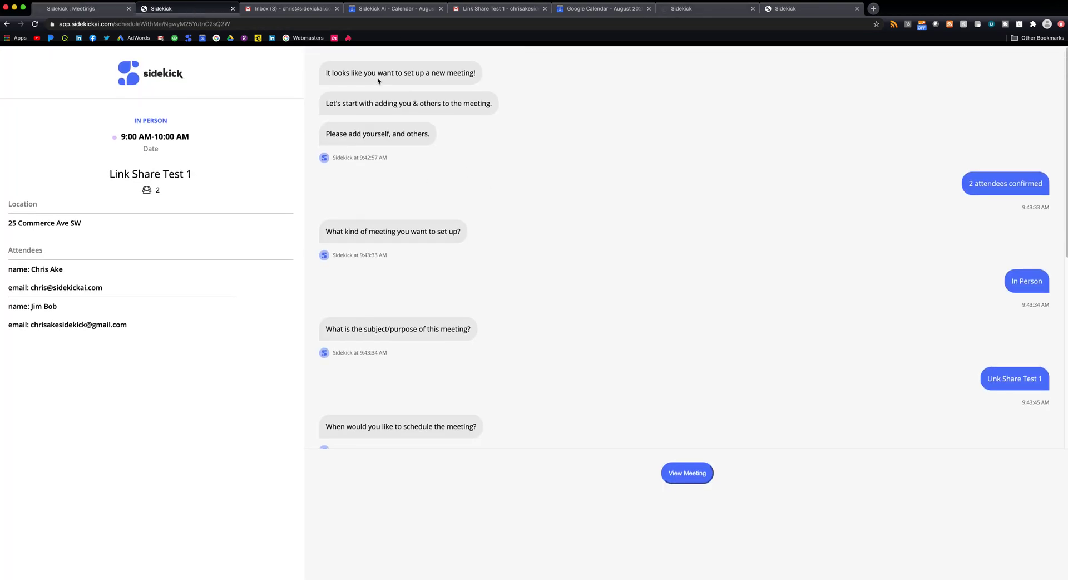
pyautogui.scroll(-6, 423, 128)
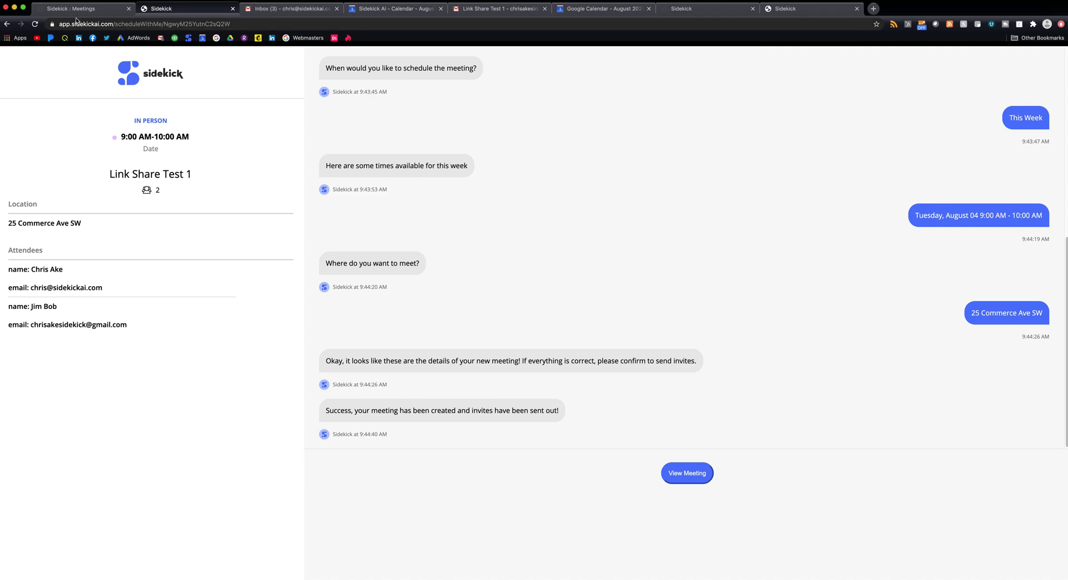
pyautogui.click(78, 10)
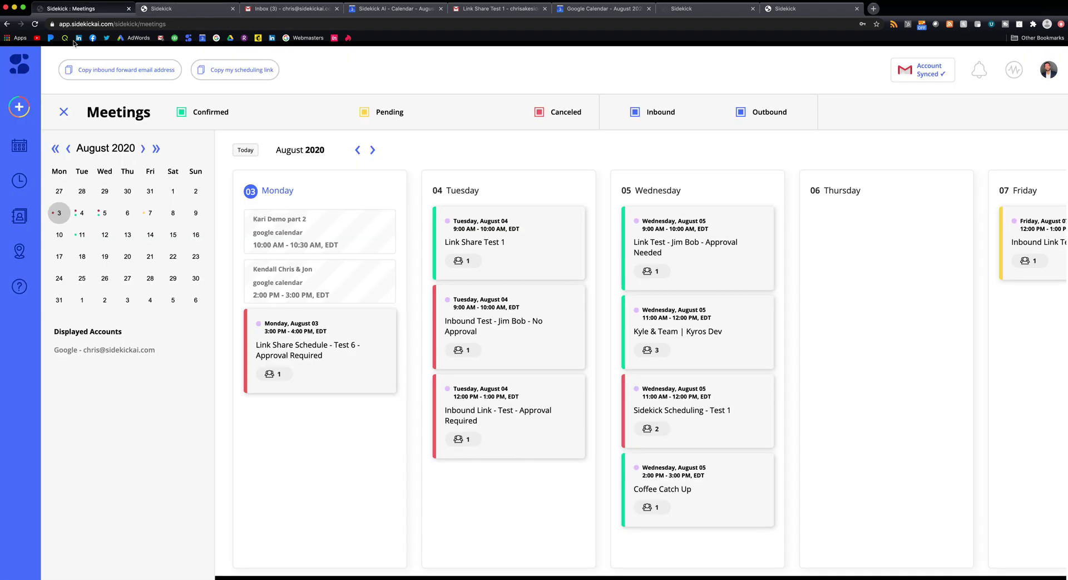
# Open the Action Items notifications, read their description, and close the panel
pyautogui.click(980, 69)
pyautogui.moveTo(916, 202); pyautogui.dragTo(979, 223)
pyautogui.click(850, 171)
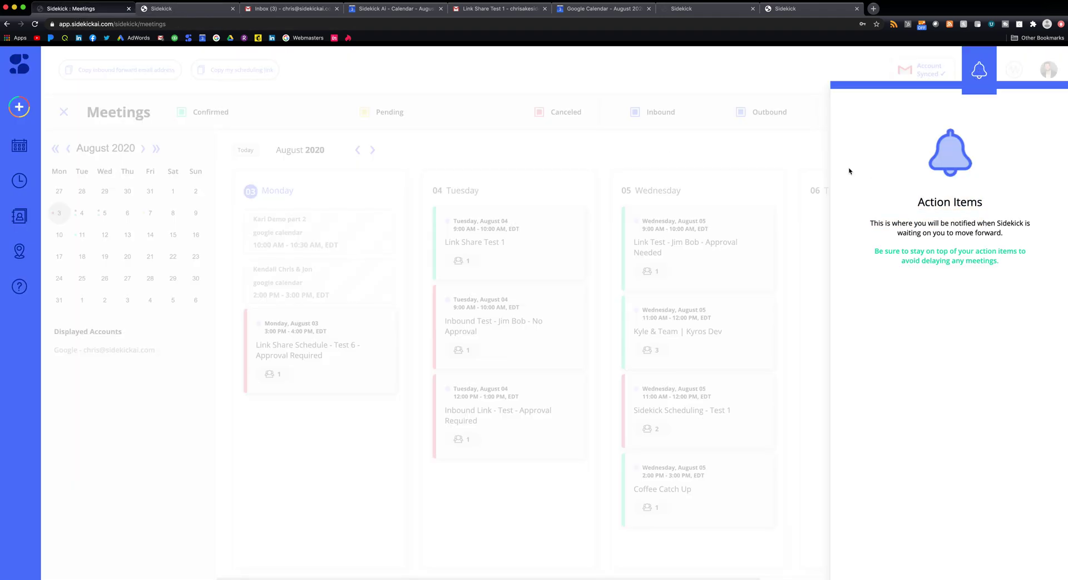
pyautogui.click(639, 77)
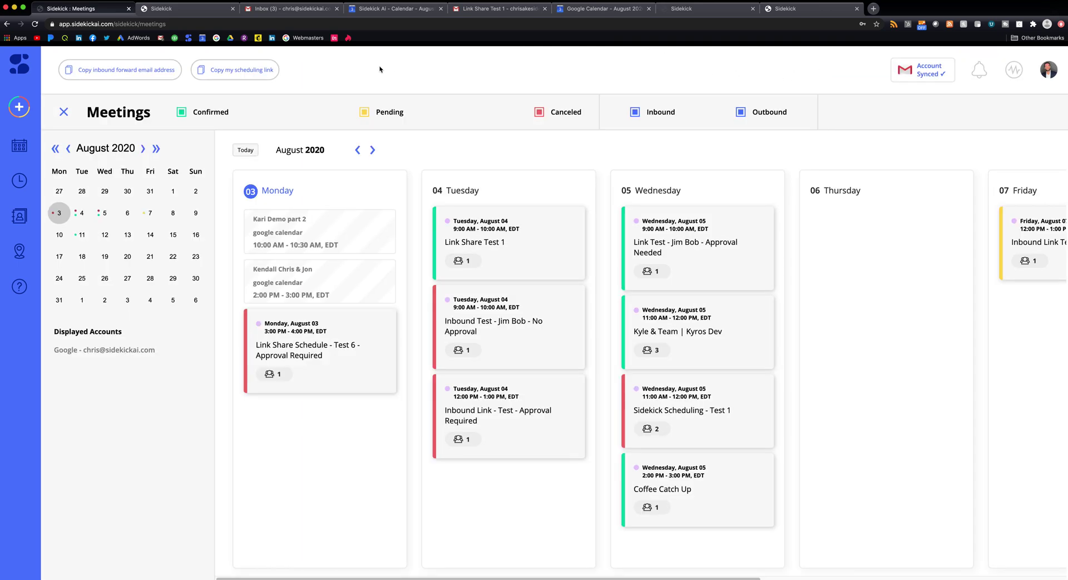
# Copy the personal scheduling link from Sidekick's Meetings page
pyautogui.click(231, 73)
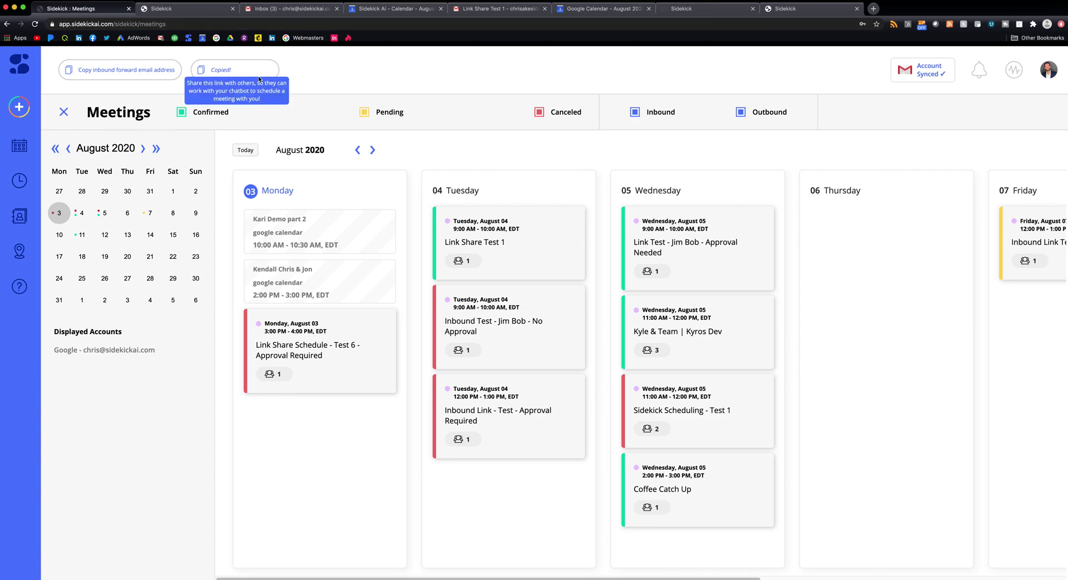
# Switch to the organizer's Gmail, start a blank new message, discard the draft, and return to Sidekick's Meetings page
pyautogui.click(290, 9)
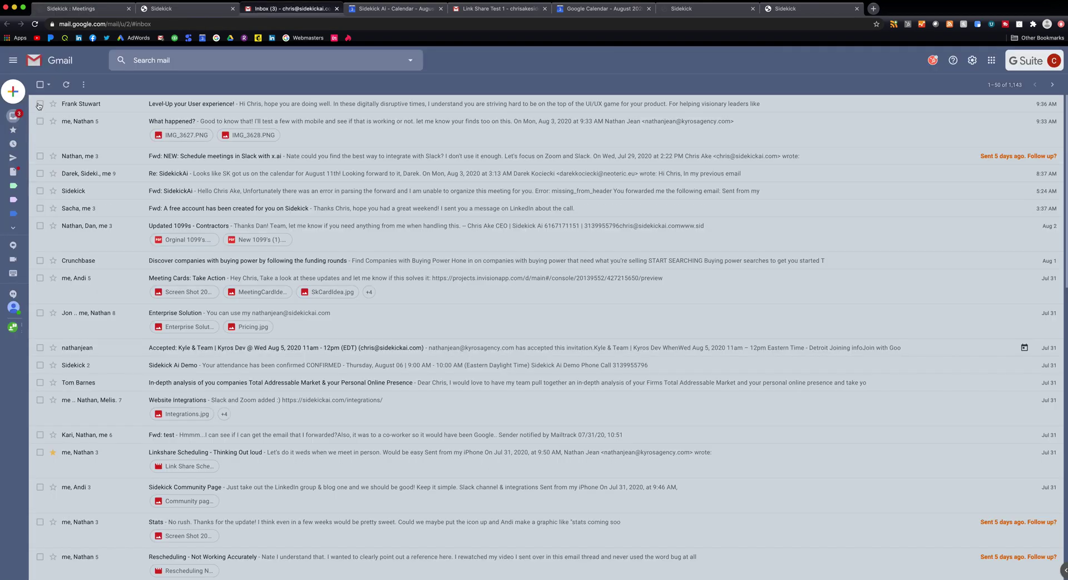
pyautogui.click(13, 92)
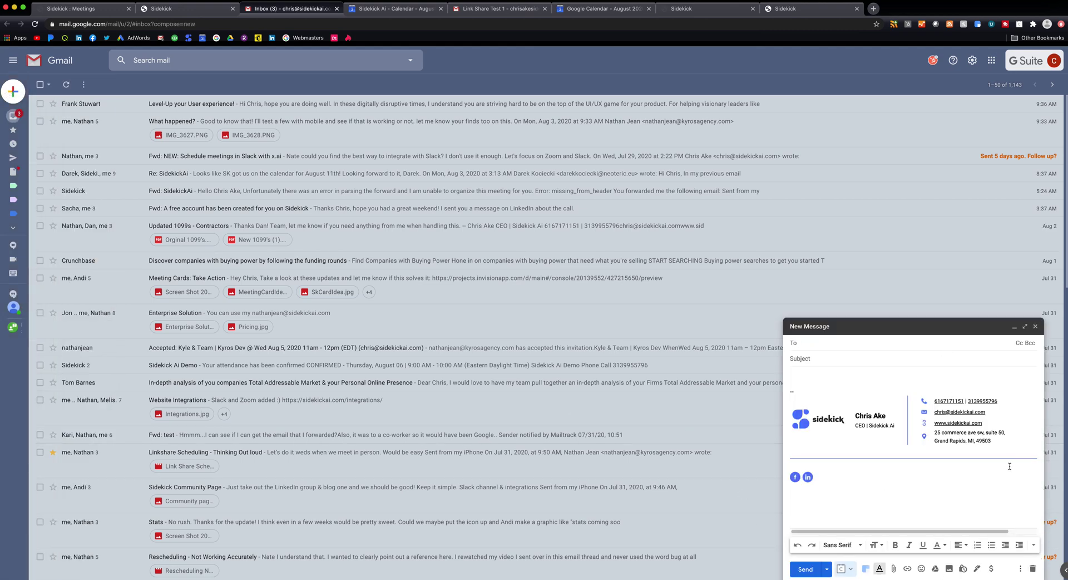
pyautogui.click(1033, 568)
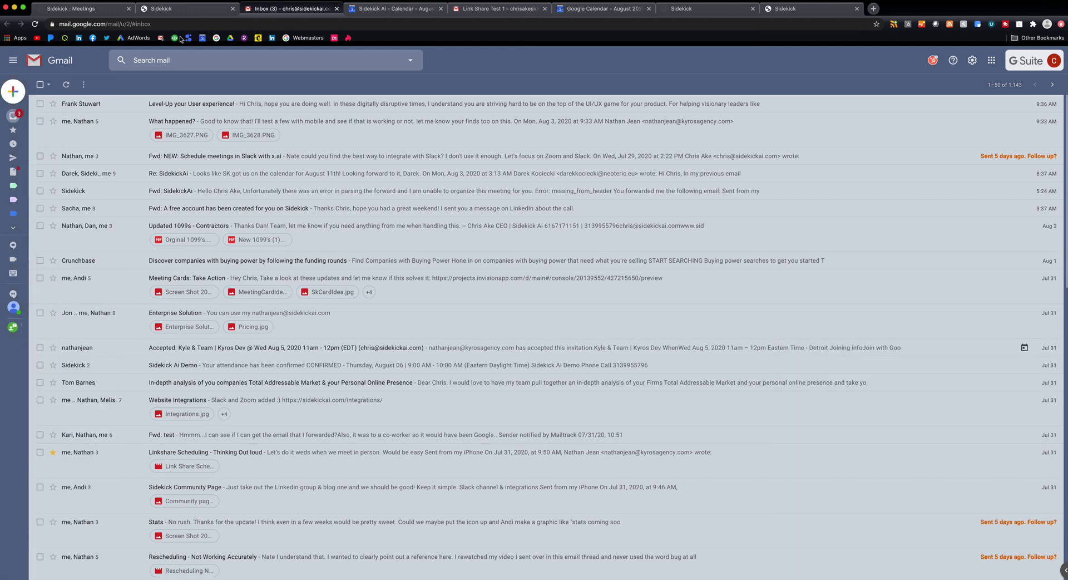
pyautogui.click(103, 9)
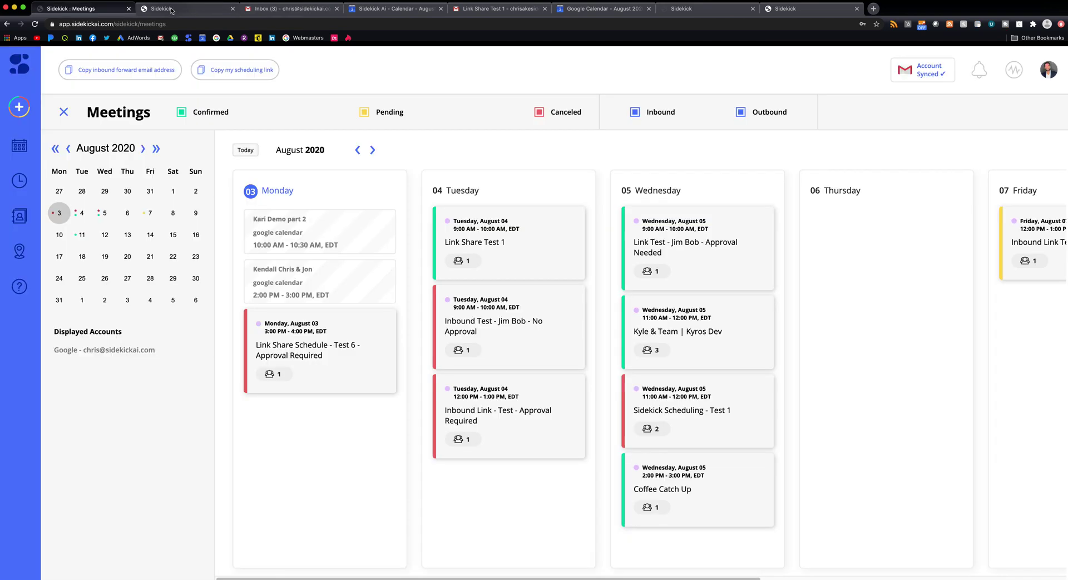